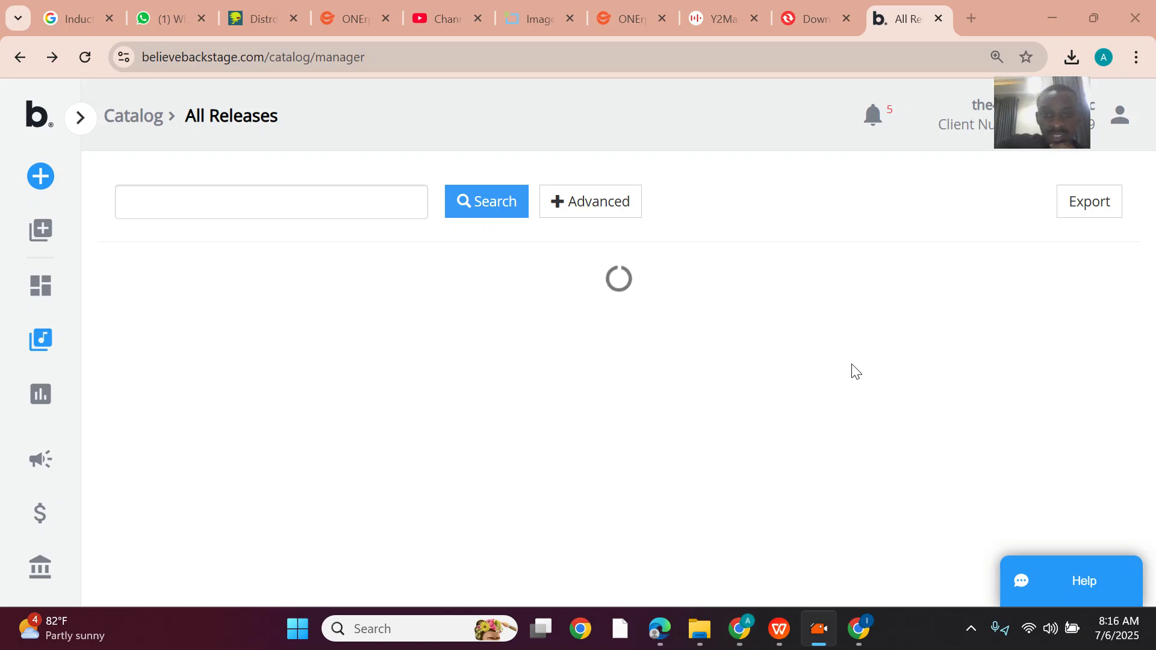
Reach the User Access settings from the account menu and dismiss the administrator notice
{"action": "left_click", "coordinate": [1106, 118]}
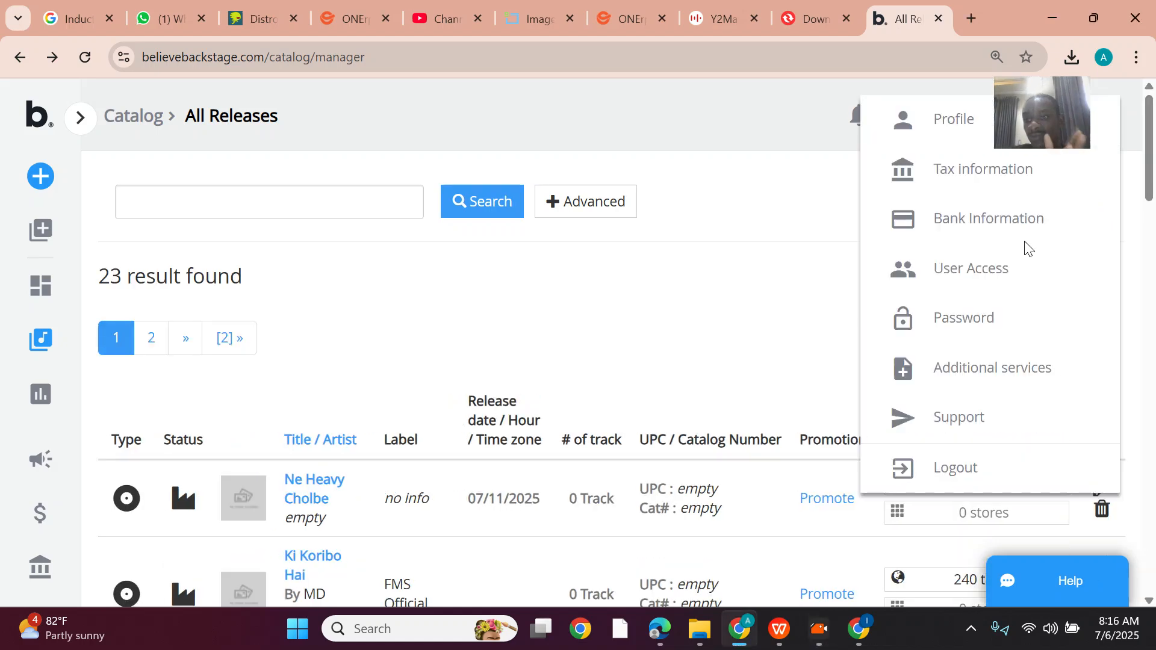
{"action": "left_click", "coordinate": [992, 272]}
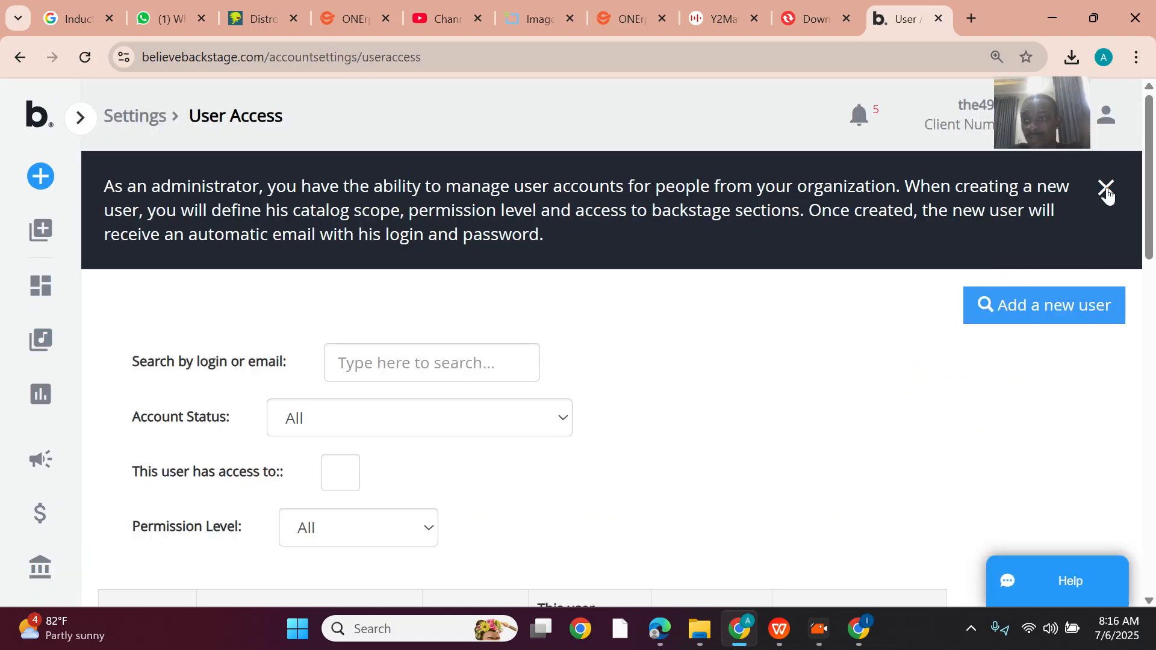
{"action": "left_click", "coordinate": [1106, 167]}
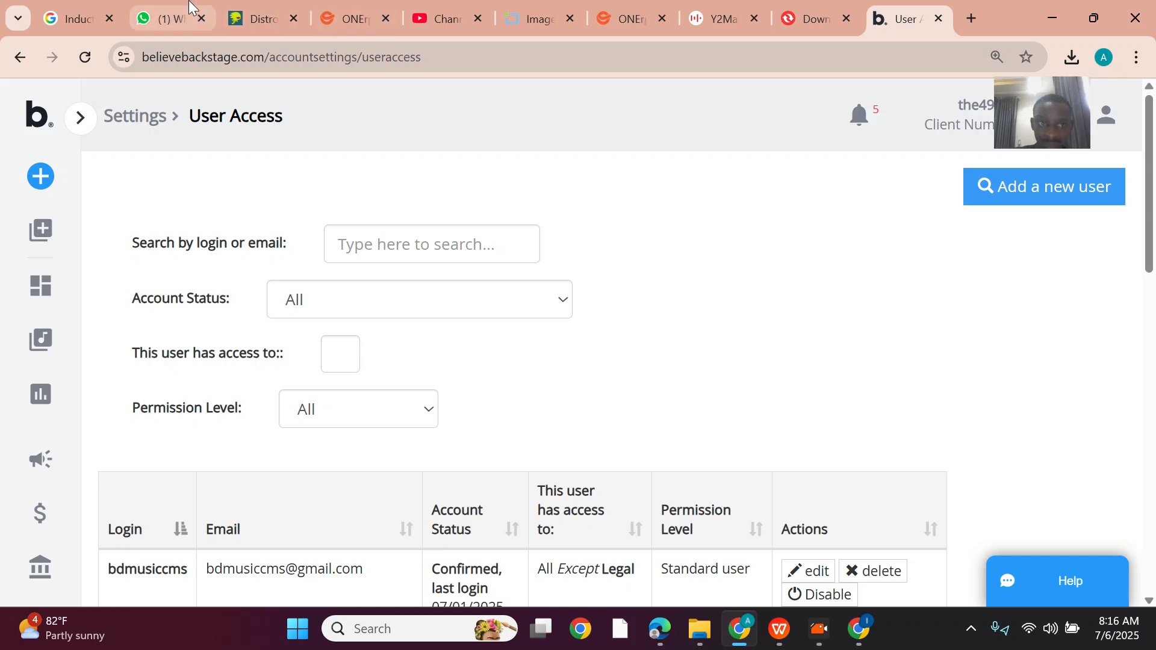
Copy the new user's email address from the WhatsApp chat and return to User Access
{"action": "left_click", "coordinate": [170, 18]}
{"action": "mouse_move", "coordinate": [496, 500]}
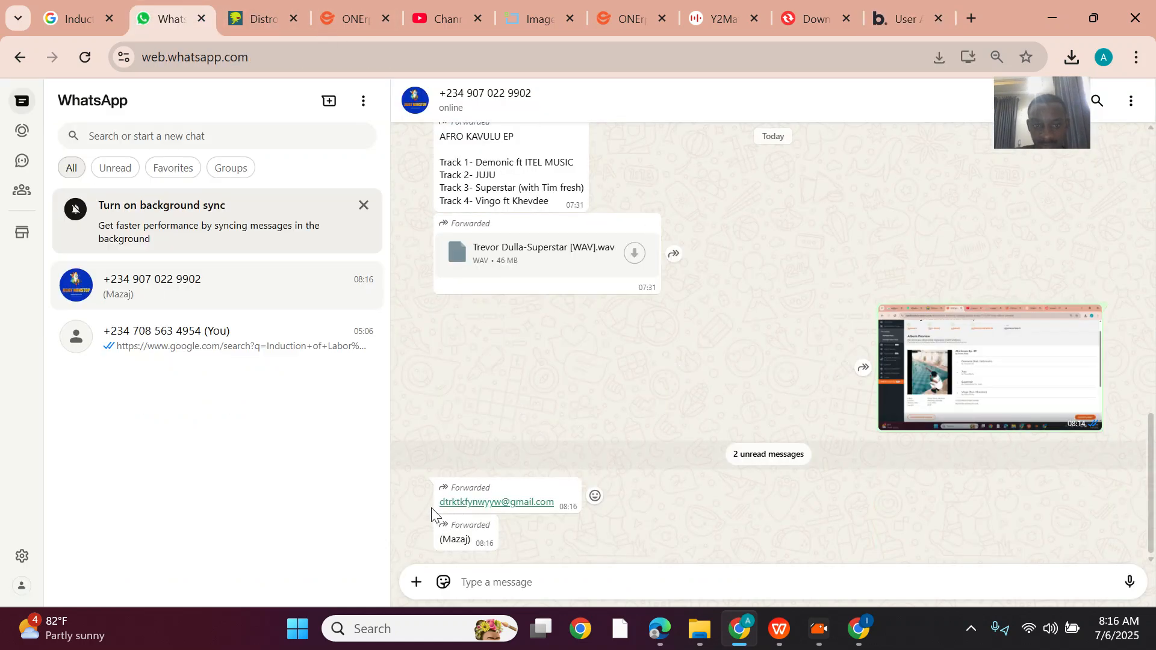
{"action": "left_click_drag", "start_coordinate": [440, 505], "coordinate": [552, 504]}
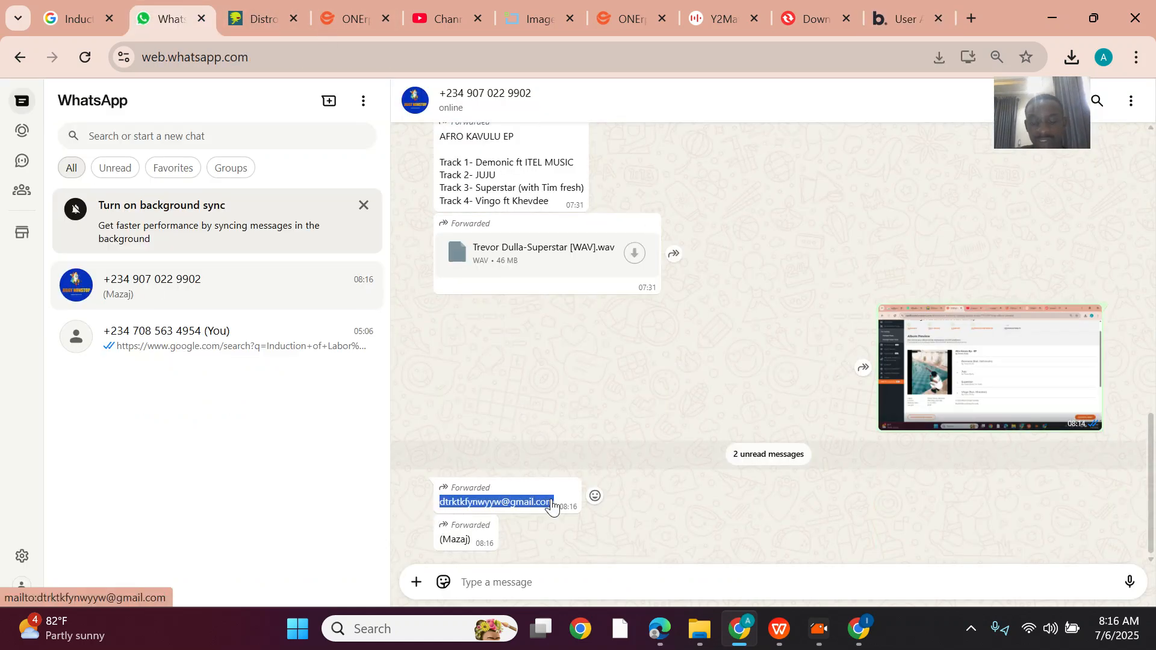
{"action": "left_click", "coordinate": [908, 18]}
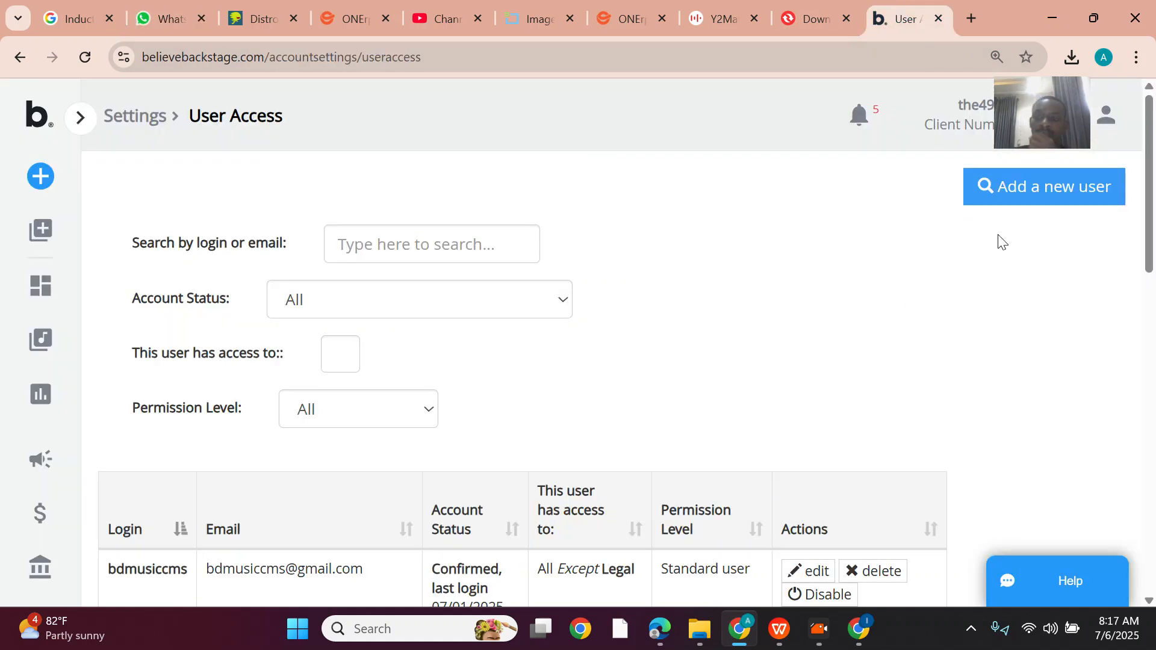
Start a new user account and fill in the copied email address
{"action": "left_click", "coordinate": [1020, 196]}
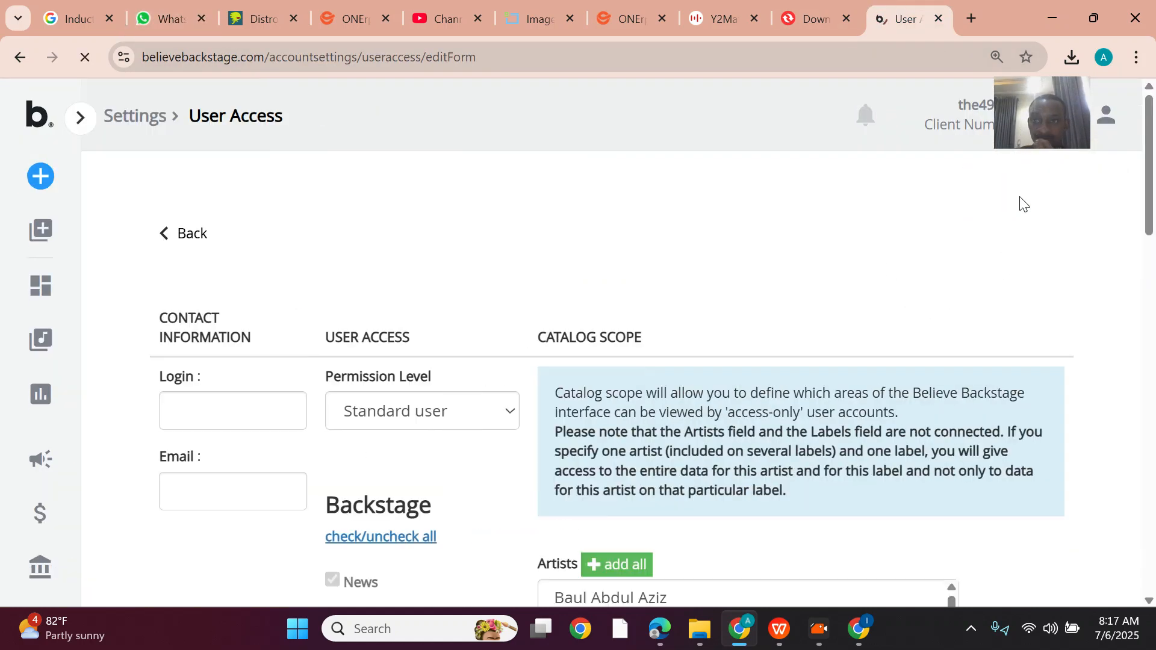
{"action": "scroll", "coordinate": [705, 271], "scroll_direction": "down", "scroll_amount": 2}
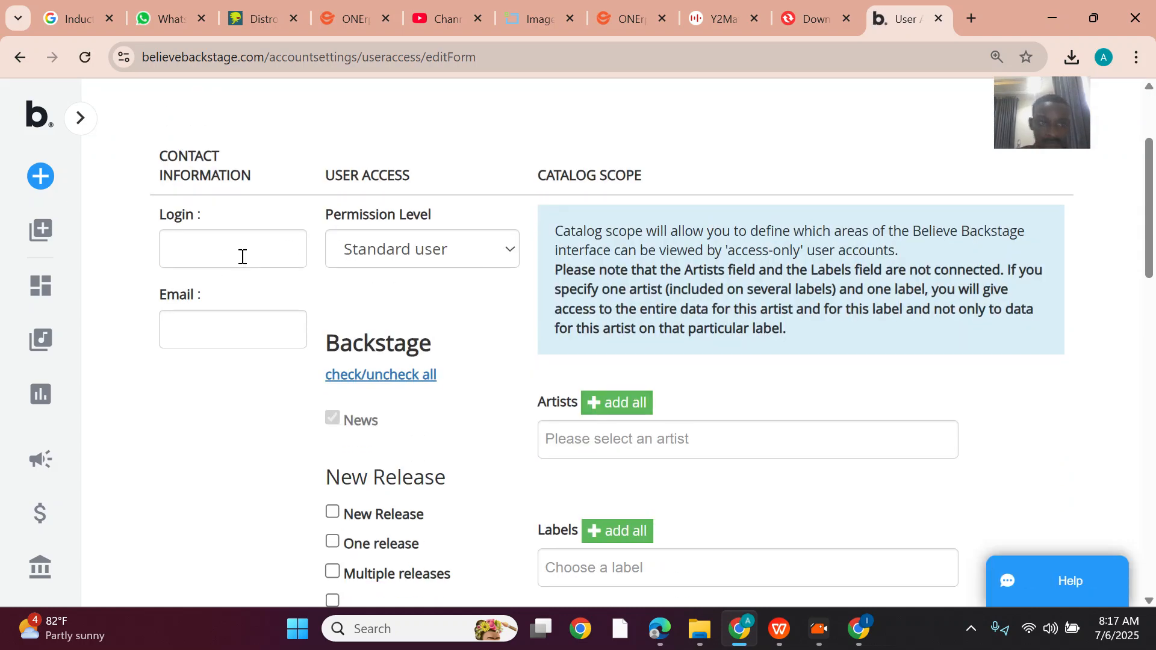
{"action": "left_click", "coordinate": [234, 329]}
{"action": "left_click", "coordinate": [298, 379]}
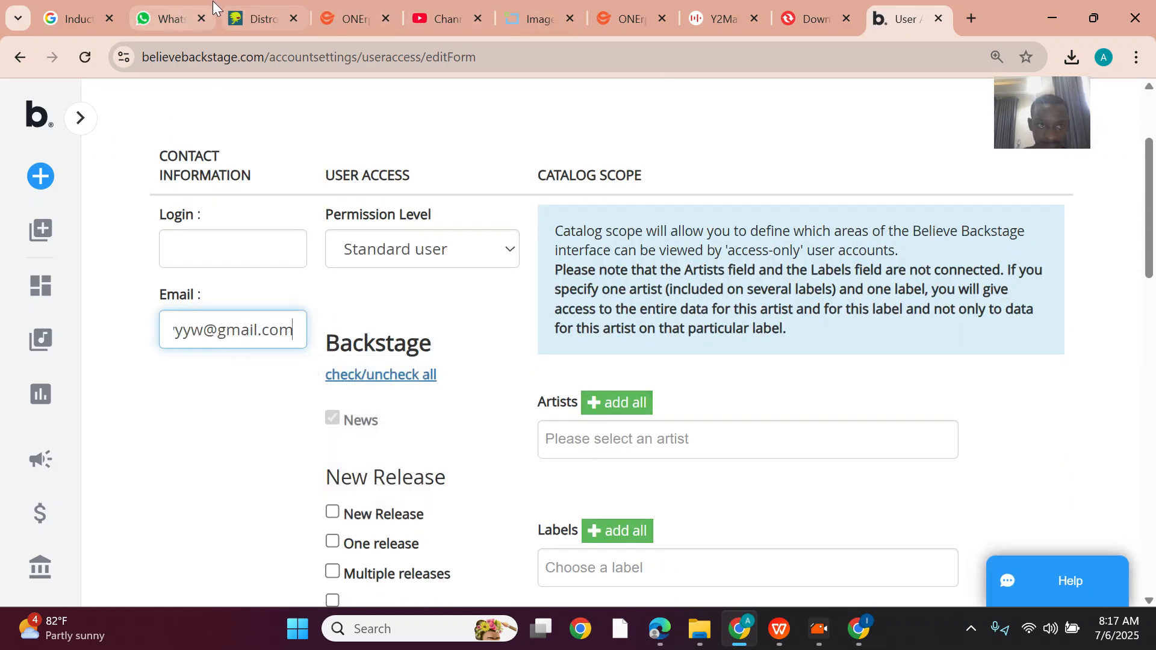
Copy the name 'Mazaj' from the chat and paste it as the login
{"action": "left_click", "coordinate": [170, 19]}
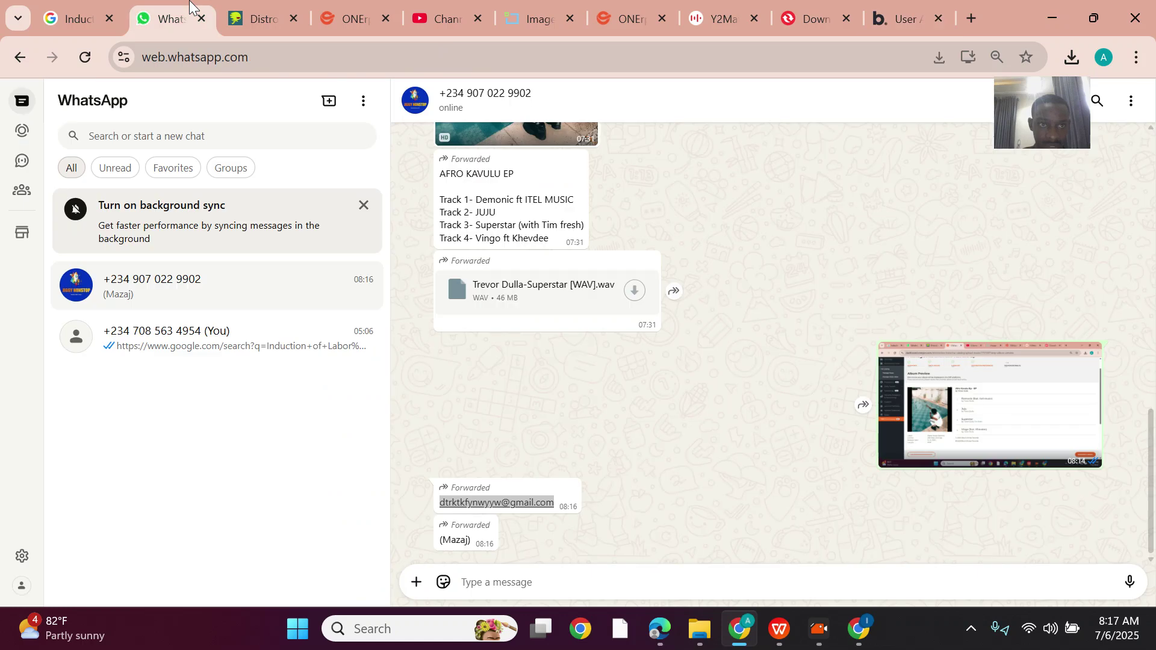
{"action": "double_click", "coordinate": [454, 540]}
{"action": "key", "text": "ctrl+c"}
{"action": "left_click", "coordinate": [906, 18]}
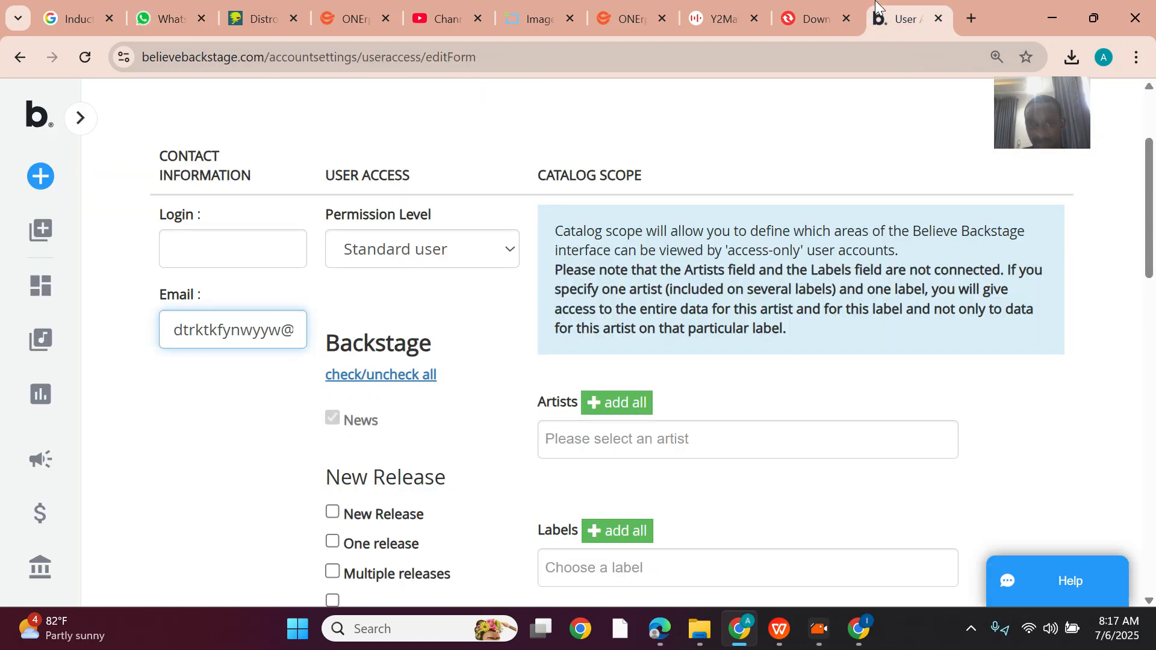
{"action": "left_click", "coordinate": [224, 248]}
{"action": "key", "text": "ctrl+v"}
{"action": "scroll", "coordinate": [362, 287], "scroll_direction": "down", "scroll_amount": 1}
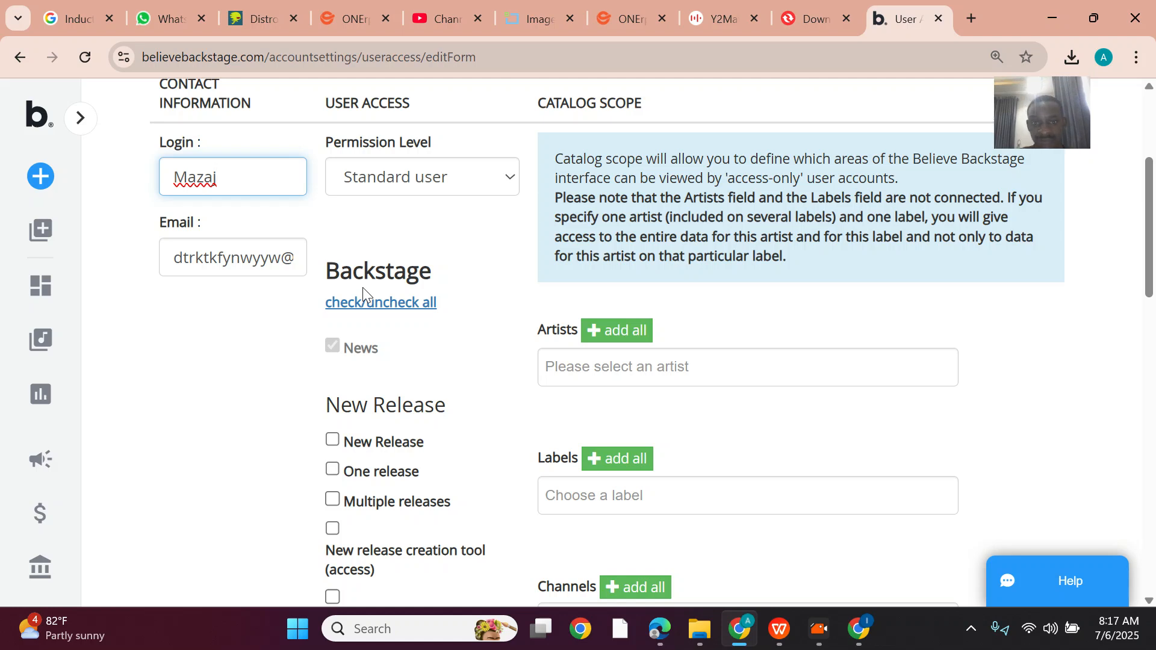
{"action": "scroll", "coordinate": [504, 385], "scroll_direction": "down", "scroll_amount": 1}
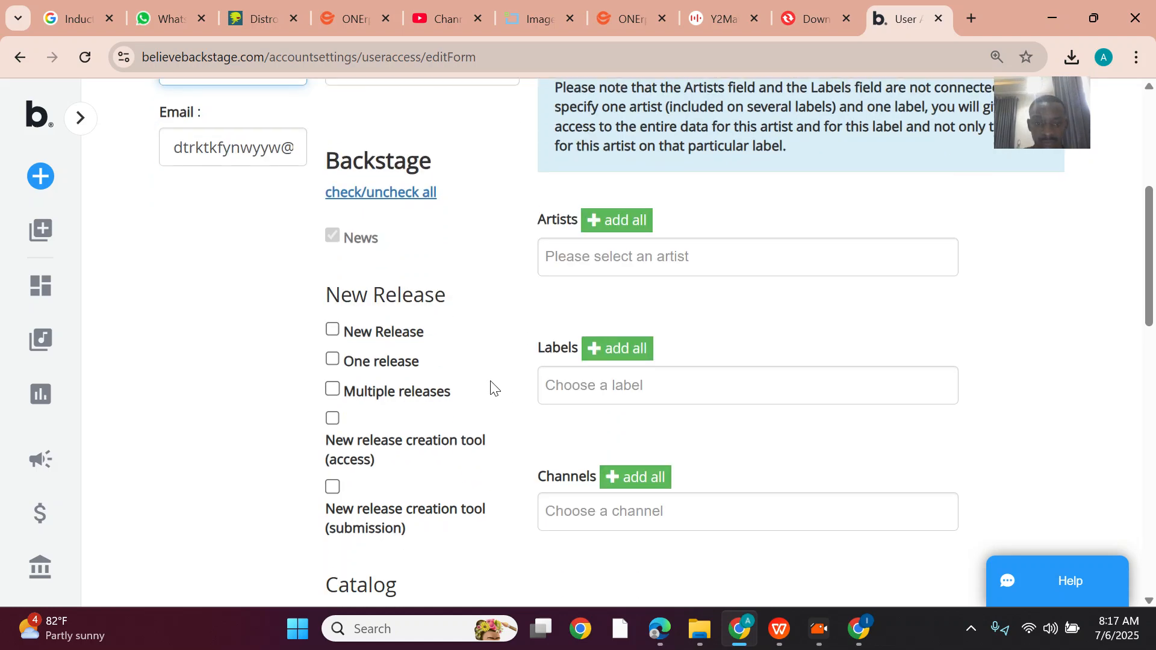
{"action": "scroll", "coordinate": [492, 388], "scroll_direction": "down", "scroll_amount": 1}
Grant every backstage permission at once with check/uncheck all
{"action": "left_click", "coordinate": [391, 175]}
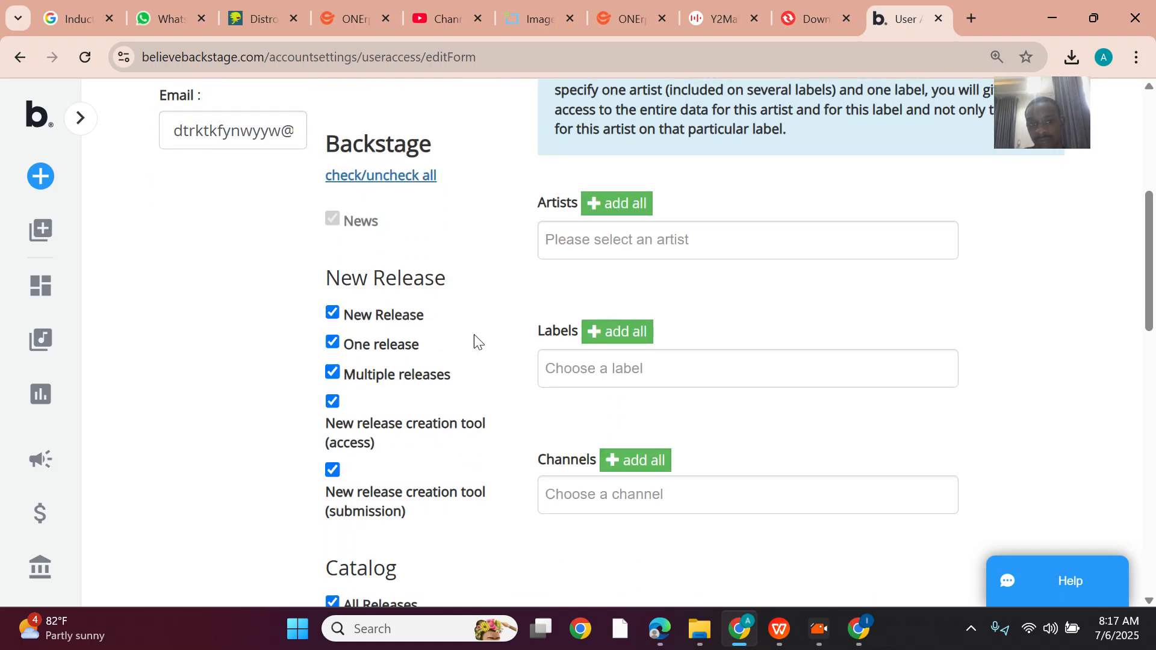
{"action": "scroll", "coordinate": [491, 380], "scroll_direction": "down", "scroll_amount": 5}
{"action": "scroll", "coordinate": [491, 380], "scroll_direction": "down", "scroll_amount": 3}
{"action": "scroll", "coordinate": [491, 380], "scroll_direction": "down", "scroll_amount": 3}
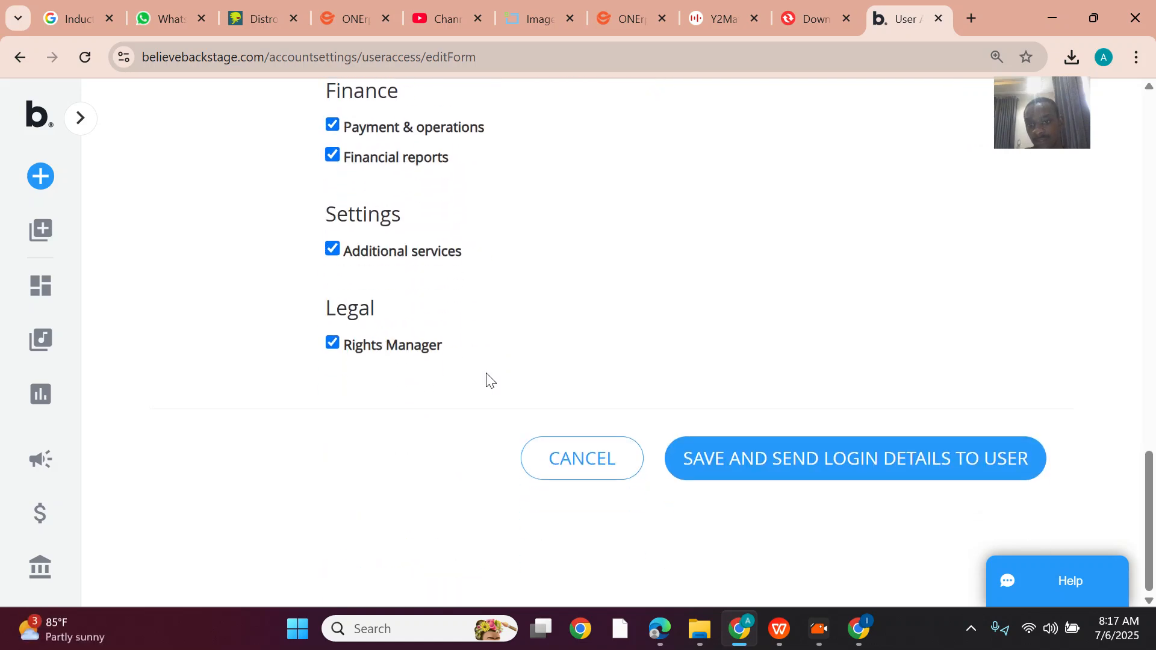
{"action": "scroll", "coordinate": [487, 380], "scroll_direction": "up", "scroll_amount": 4}
{"action": "scroll", "coordinate": [486, 380], "scroll_direction": "up", "scroll_amount": 3}
{"action": "scroll", "coordinate": [549, 380], "scroll_direction": "up", "scroll_amount": 3}
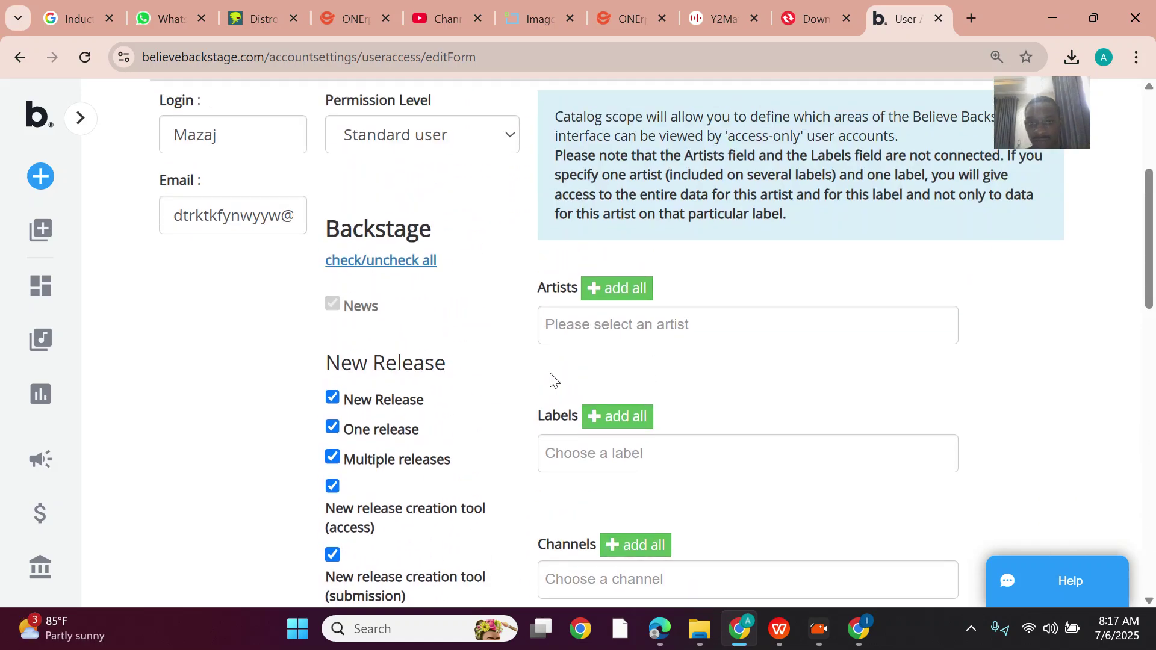
{"action": "left_click", "coordinate": [624, 326]}
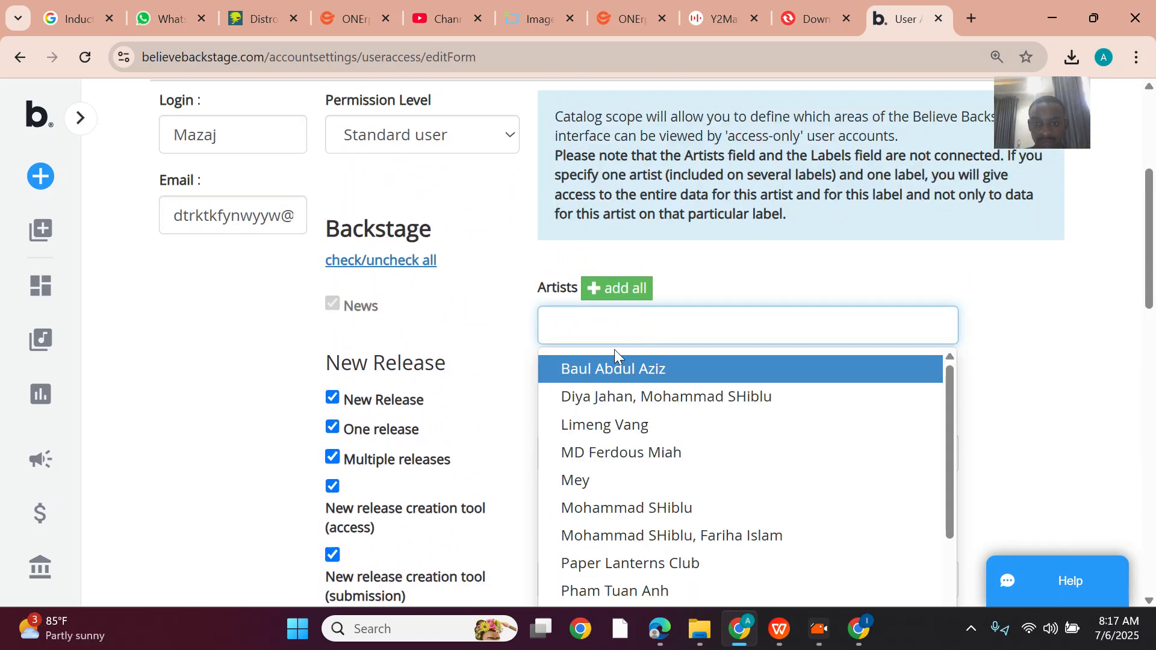
{"action": "scroll", "coordinate": [602, 414], "scroll_direction": "down", "scroll_amount": 1}
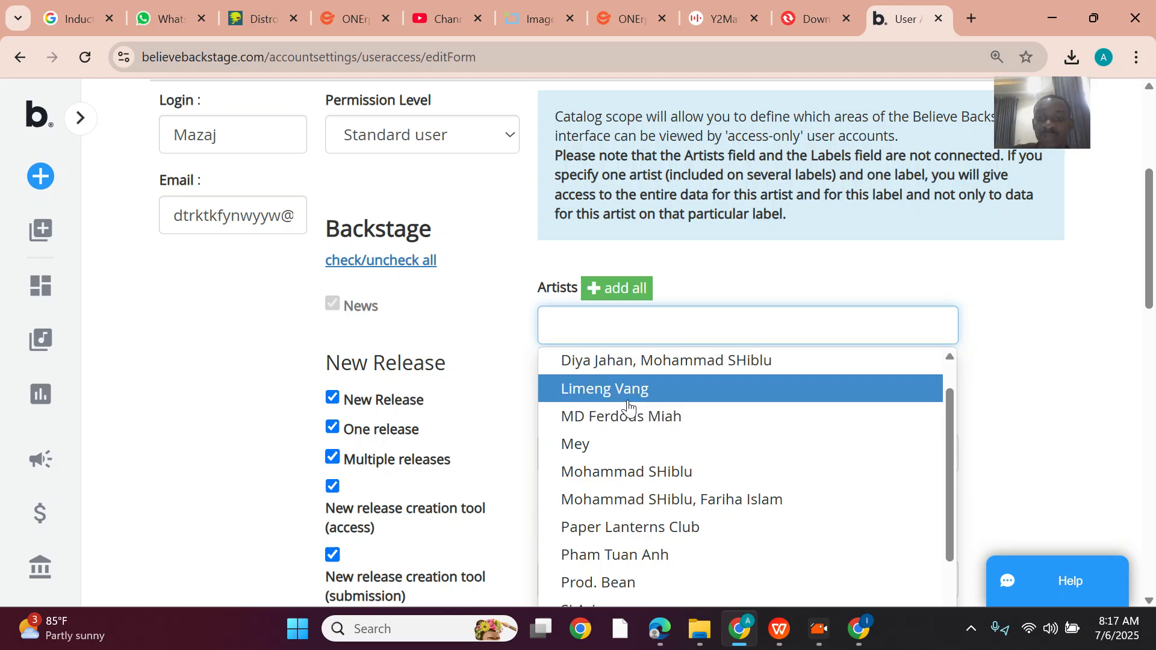
Assign one artist and one label to the new user's catalog scope
{"action": "left_click", "coordinate": [615, 396]}
{"action": "left_click", "coordinate": [644, 459]}
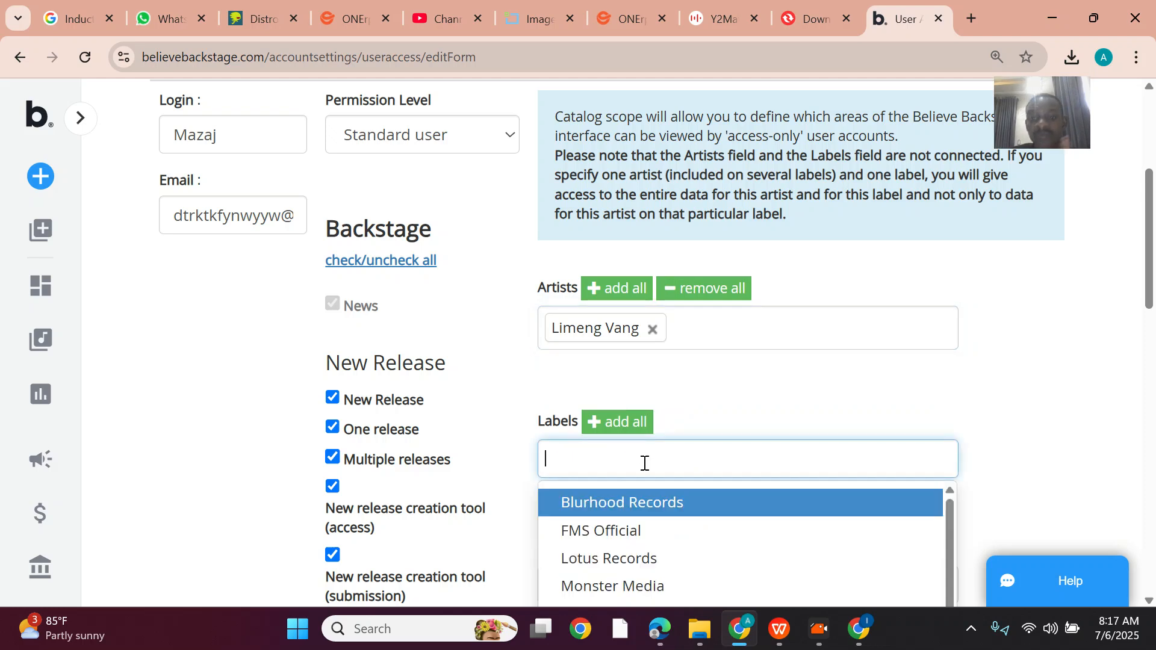
{"action": "scroll", "coordinate": [578, 525], "scroll_direction": "down", "scroll_amount": 1}
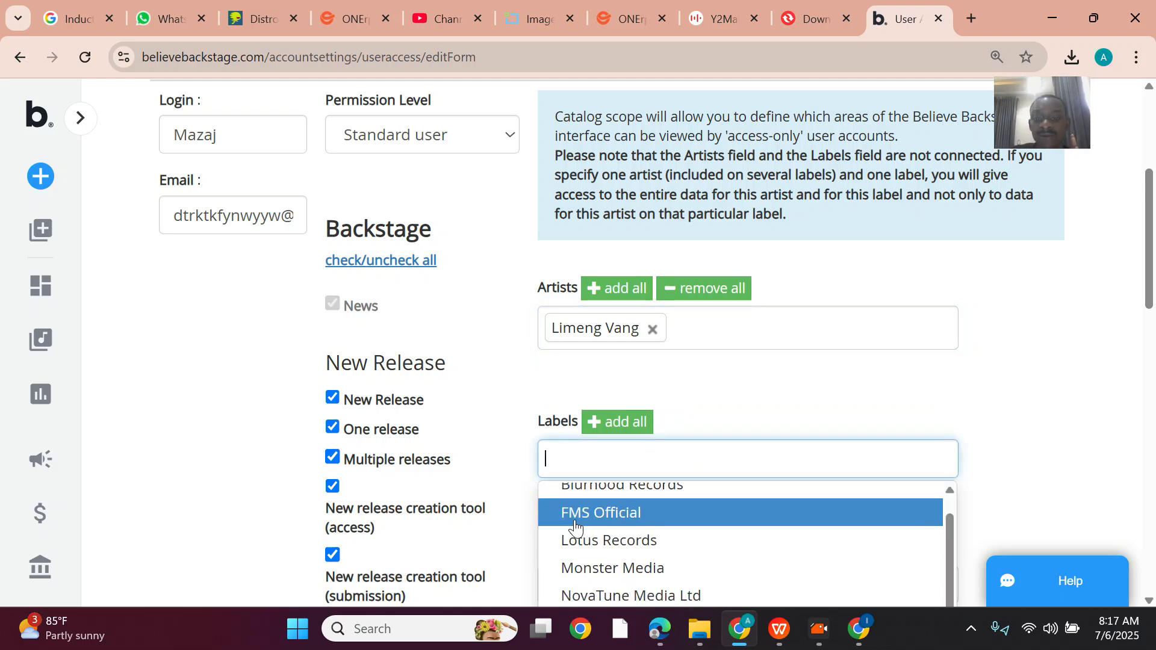
{"action": "scroll", "coordinate": [579, 529], "scroll_direction": "down", "scroll_amount": 2}
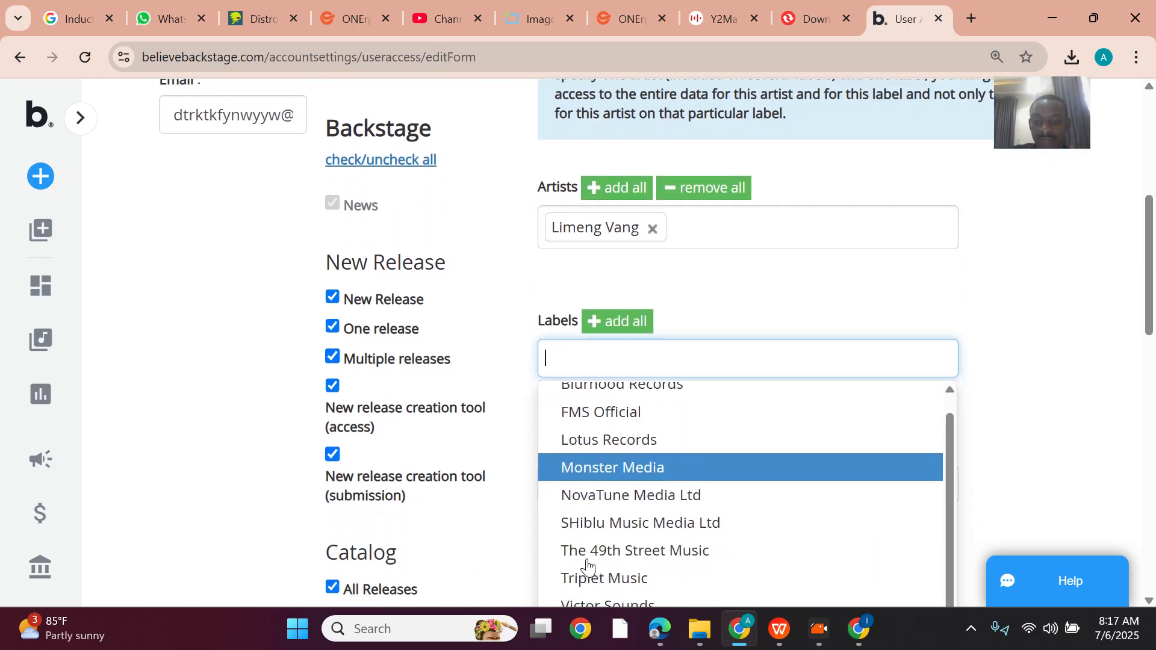
{"action": "scroll", "coordinate": [586, 559], "scroll_direction": "down", "scroll_amount": 1}
{"action": "left_click", "coordinate": [583, 538]}
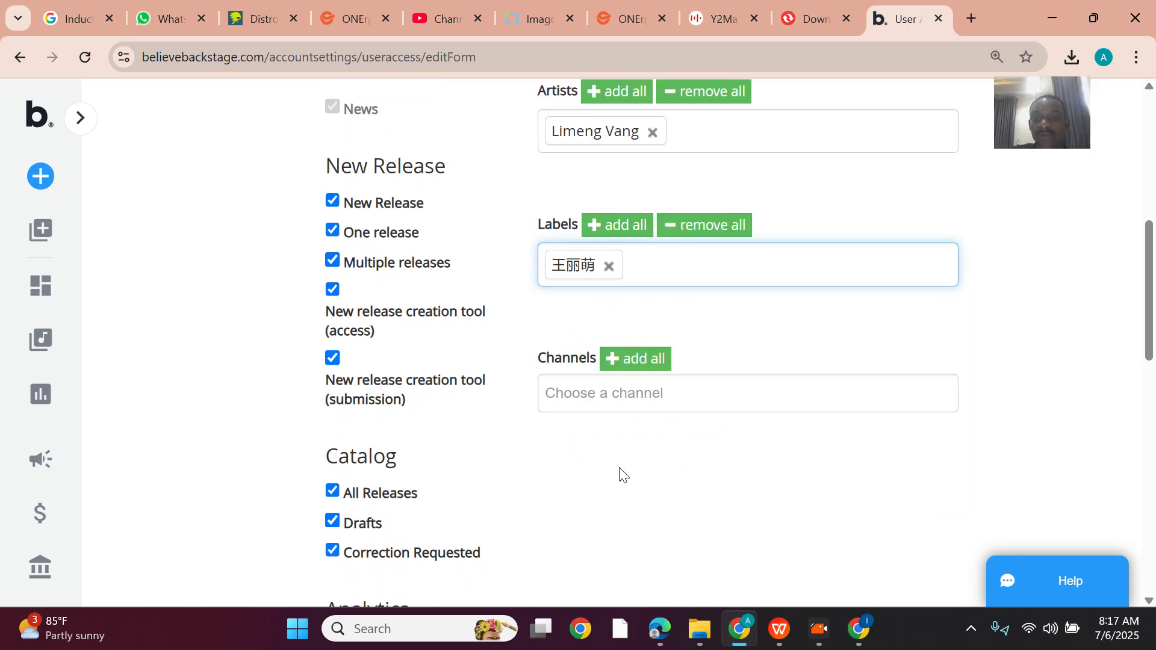
{"action": "scroll", "coordinate": [749, 357], "scroll_direction": "up", "scroll_amount": 2}
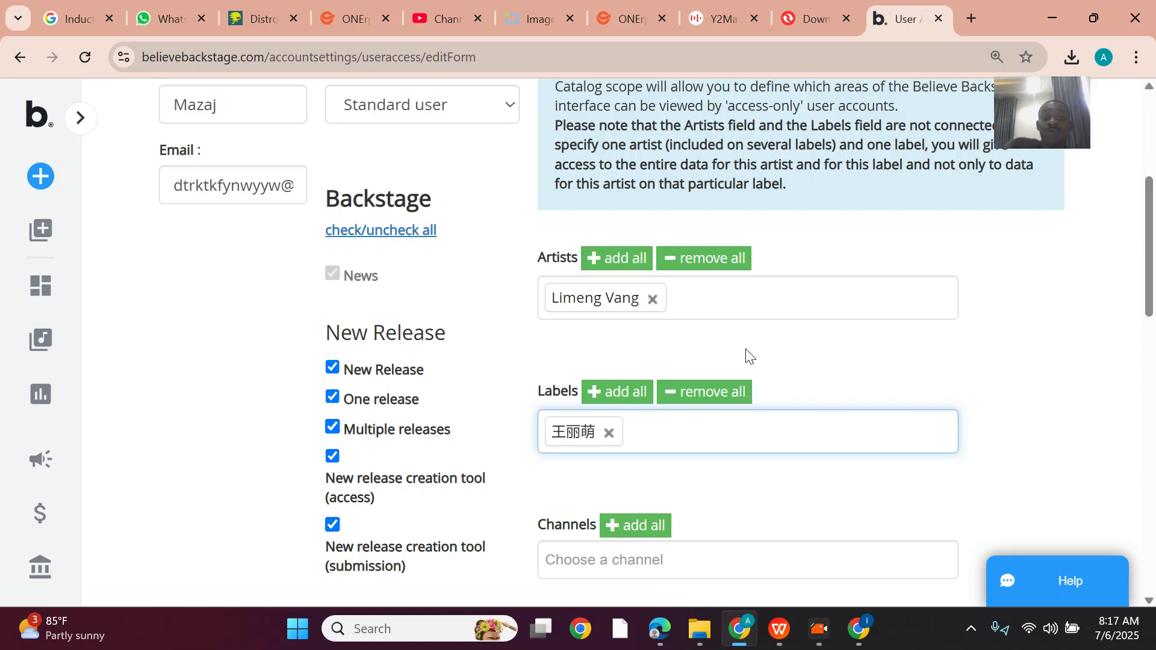
{"action": "scroll", "coordinate": [748, 357], "scroll_direction": "down", "scroll_amount": 5}
{"action": "scroll", "coordinate": [748, 357], "scroll_direction": "down", "scroll_amount": 3}
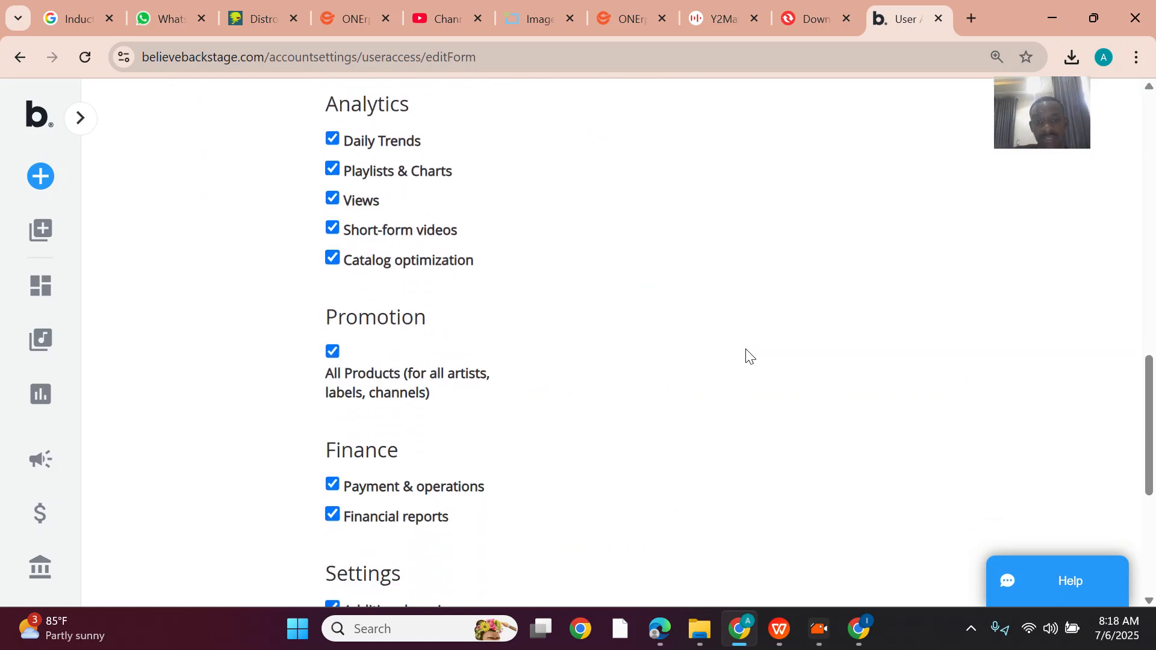
{"action": "scroll", "coordinate": [749, 357], "scroll_direction": "down", "scroll_amount": 2}
{"action": "scroll", "coordinate": [496, 366], "scroll_direction": "down", "scroll_amount": 3}
{"action": "scroll", "coordinate": [496, 366], "scroll_direction": "down", "scroll_amount": 1}
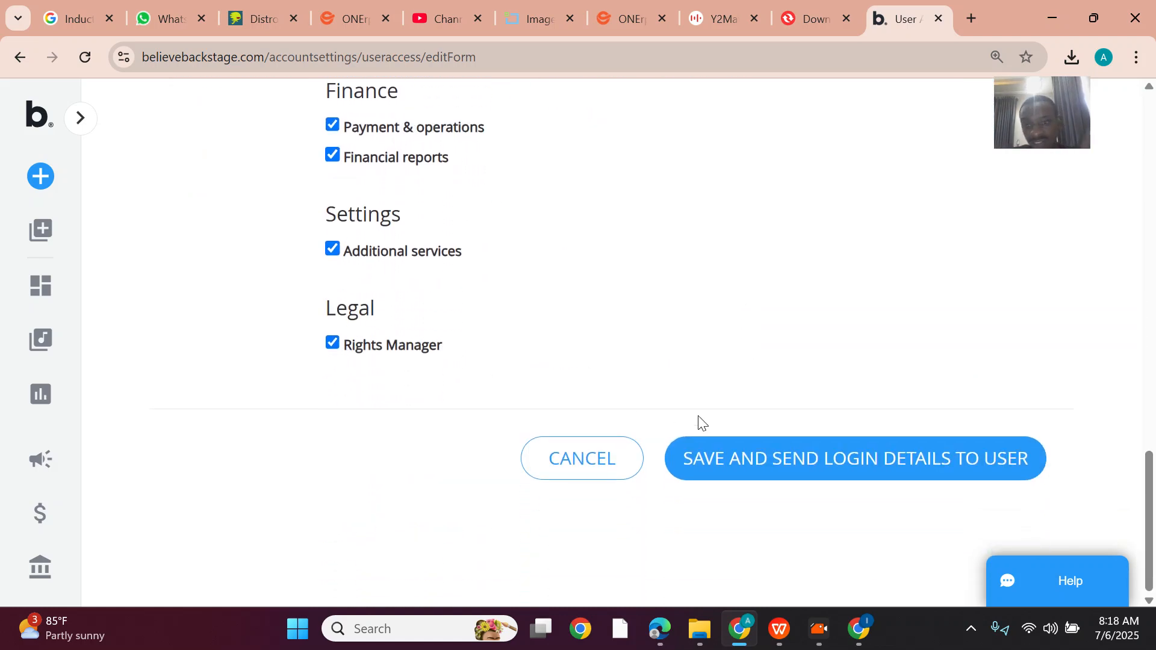
{"action": "scroll", "coordinate": [735, 413], "scroll_direction": "up", "scroll_amount": 8}
{"action": "scroll", "coordinate": [724, 398], "scroll_direction": "up", "scroll_amount": 2}
{"action": "scroll", "coordinate": [724, 398], "scroll_direction": "down", "scroll_amount": 6}
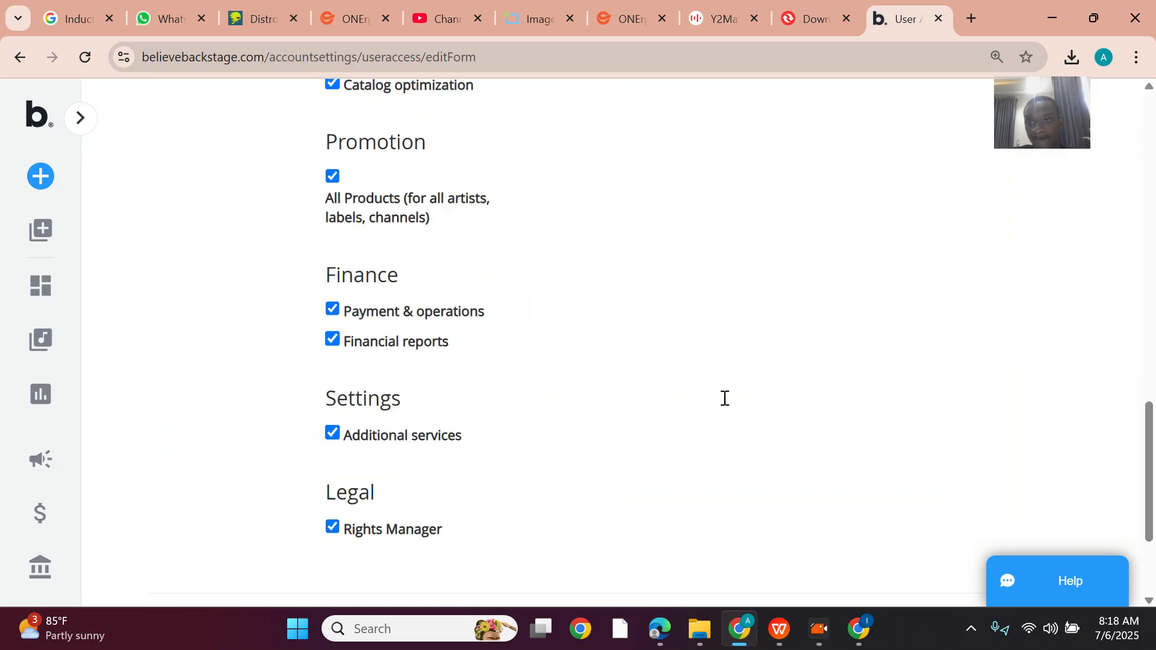
{"action": "scroll", "coordinate": [727, 405], "scroll_direction": "down", "scroll_amount": 2}
{"action": "scroll", "coordinate": [750, 315], "scroll_direction": "down", "scroll_amount": 1}
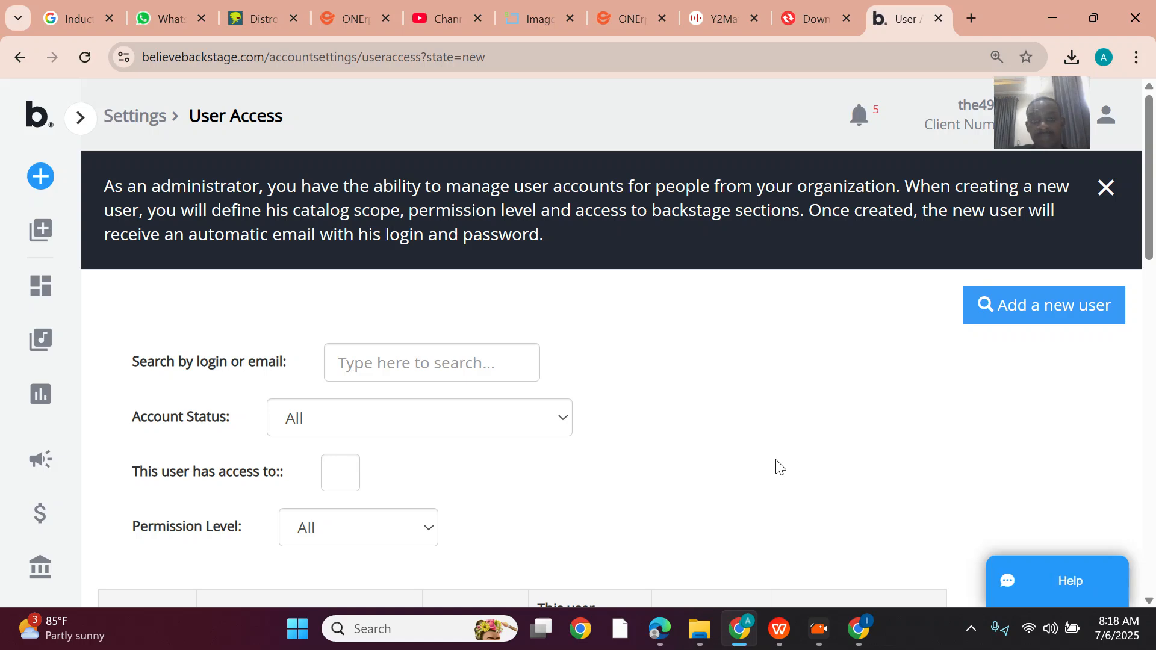
{"action": "scroll", "coordinate": [781, 467], "scroll_direction": "down", "scroll_amount": 3}
{"action": "scroll", "coordinate": [781, 467], "scroll_direction": "down", "scroll_amount": 1}
{"action": "scroll", "coordinate": [780, 468], "scroll_direction": "up", "scroll_amount": 3}
{"action": "scroll", "coordinate": [781, 467], "scroll_direction": "up", "scroll_amount": 1}
Start a fresh blank new-user form from the User Access page
{"action": "left_click", "coordinate": [1009, 305]}
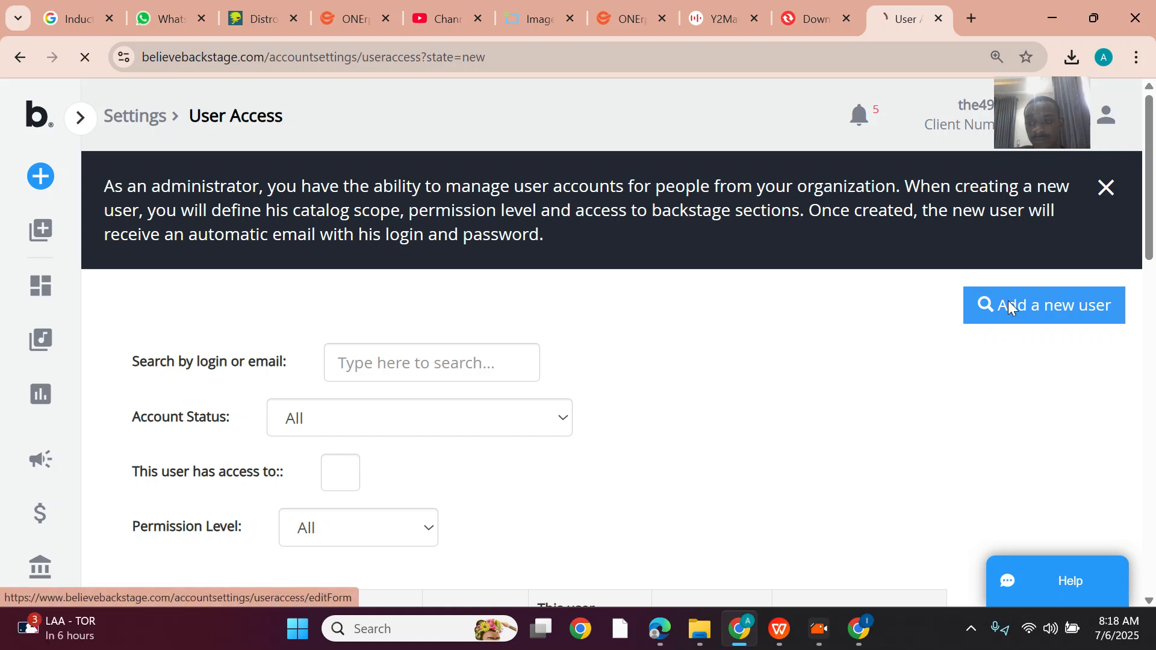
{"action": "scroll", "coordinate": [683, 426], "scroll_direction": "down", "scroll_amount": 2}
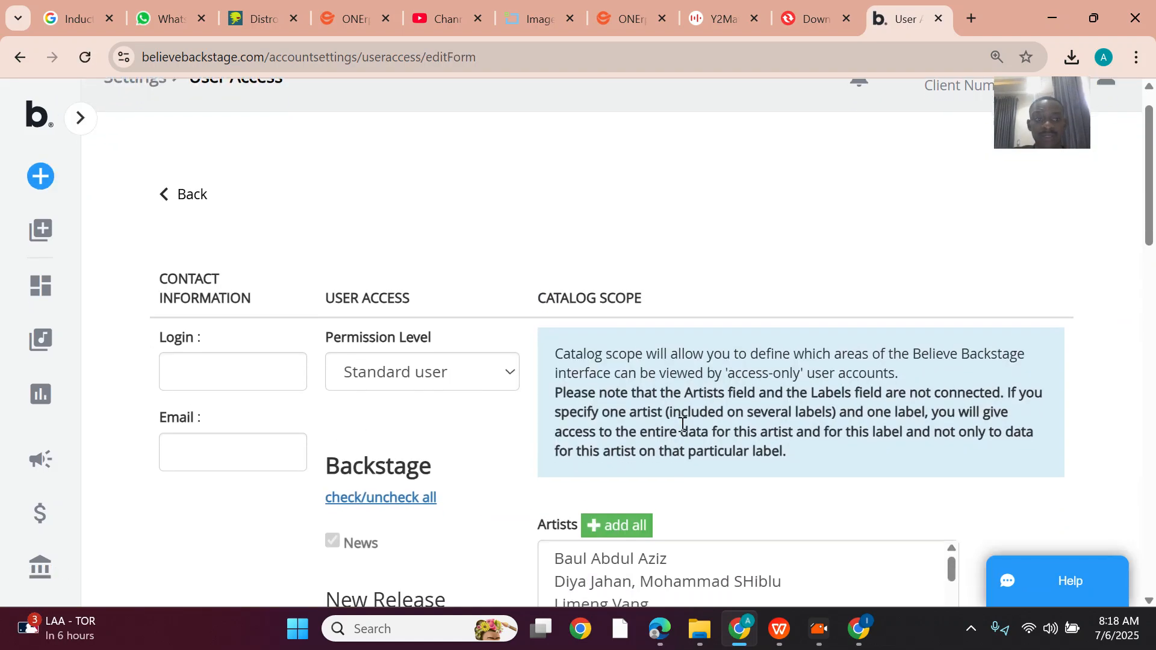
{"action": "scroll", "coordinate": [683, 425], "scroll_direction": "up", "scroll_amount": 1}
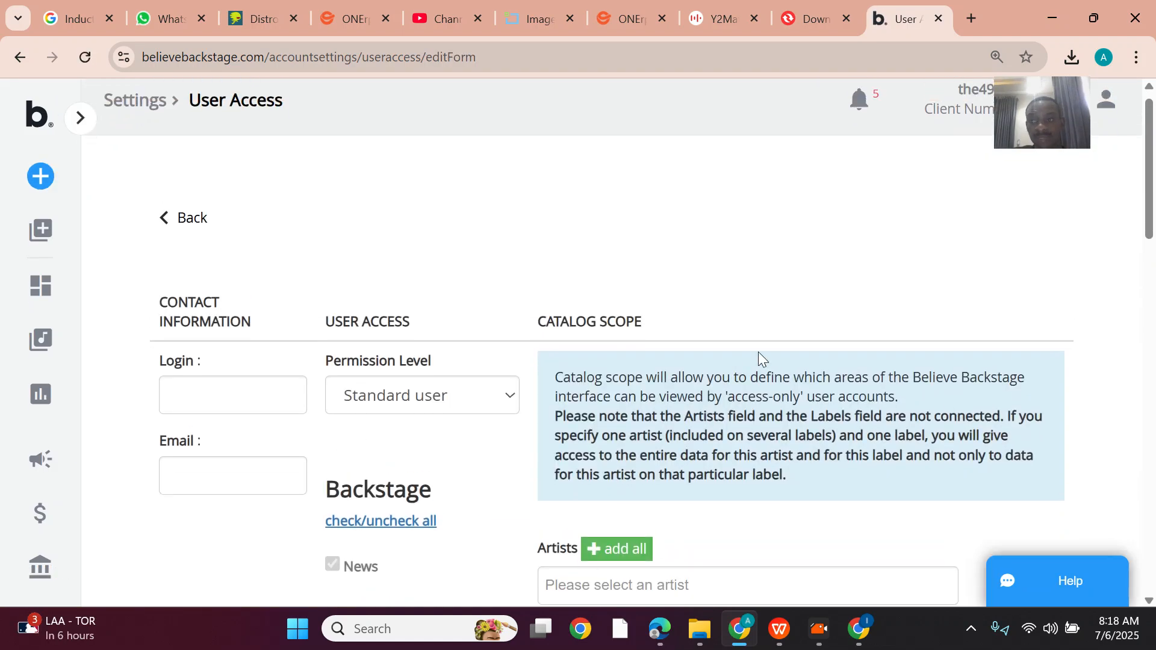